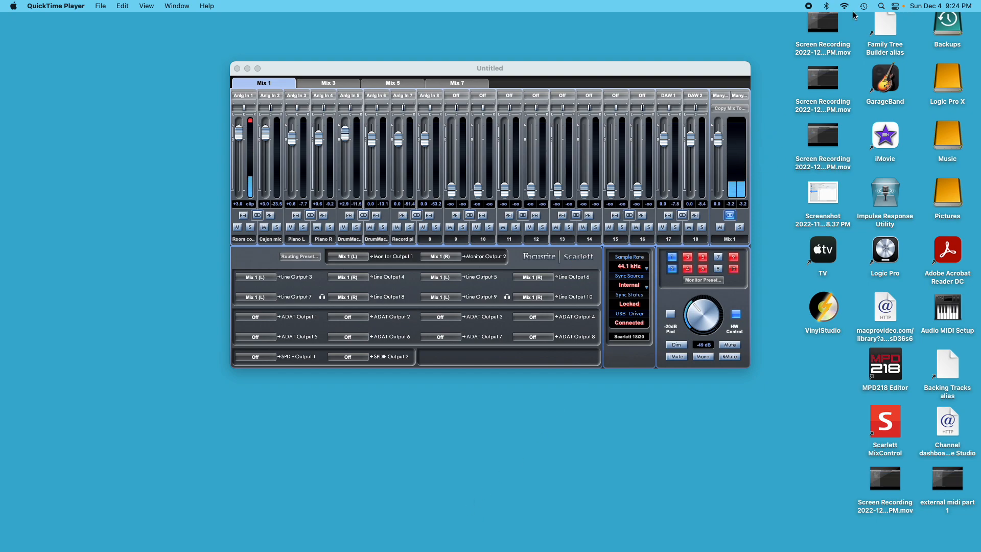
Step: Find and launch Audio MIDI Setup through a system search
{"action": "left_click", "coordinate": [881, 6]}
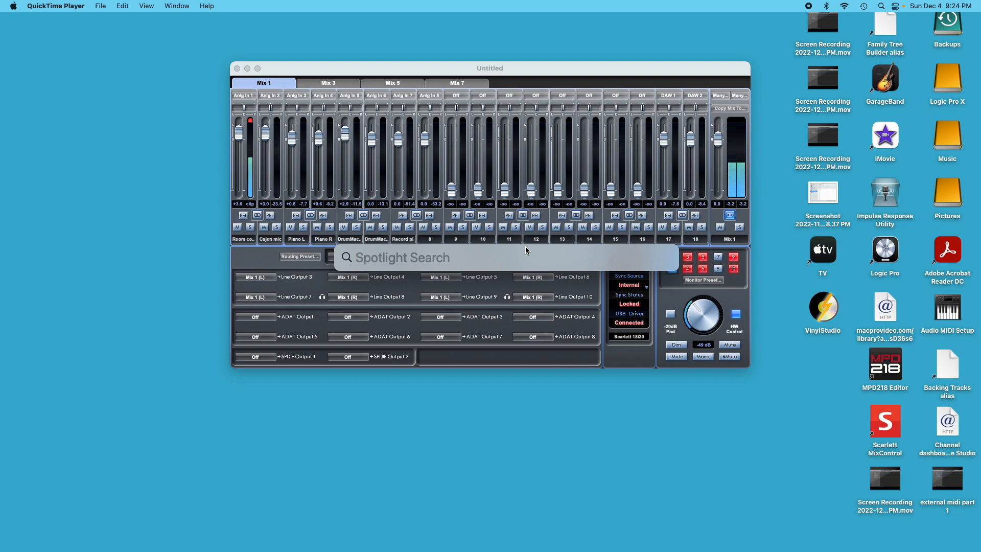
{"action": "type", "text": "audio MIDI Setup"}
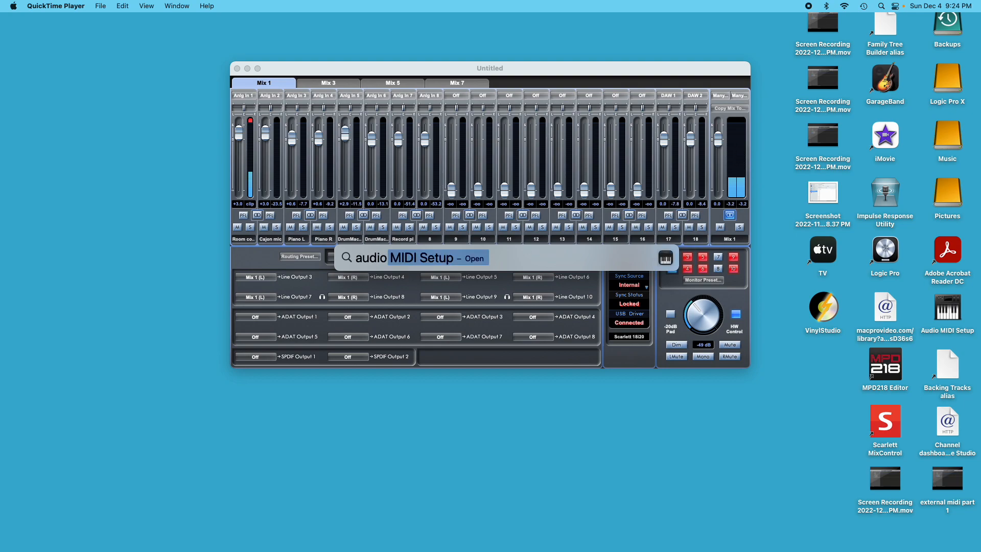
{"action": "key", "text": "Return"}
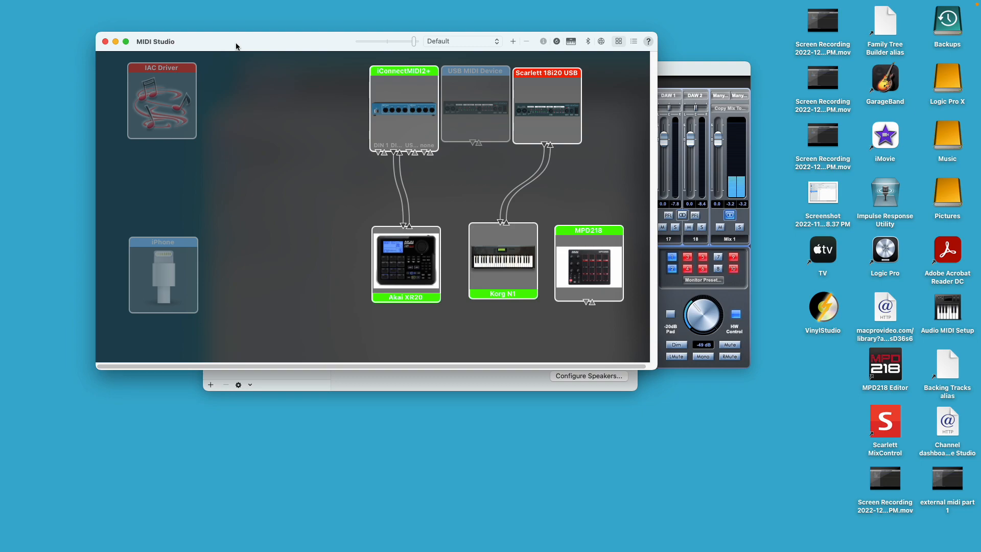
Step: Close the Audio Devices window and reposition the MIDI Studio window in the upper middle of the desktop
{"action": "mouse_move", "coordinate": [162, 3]}
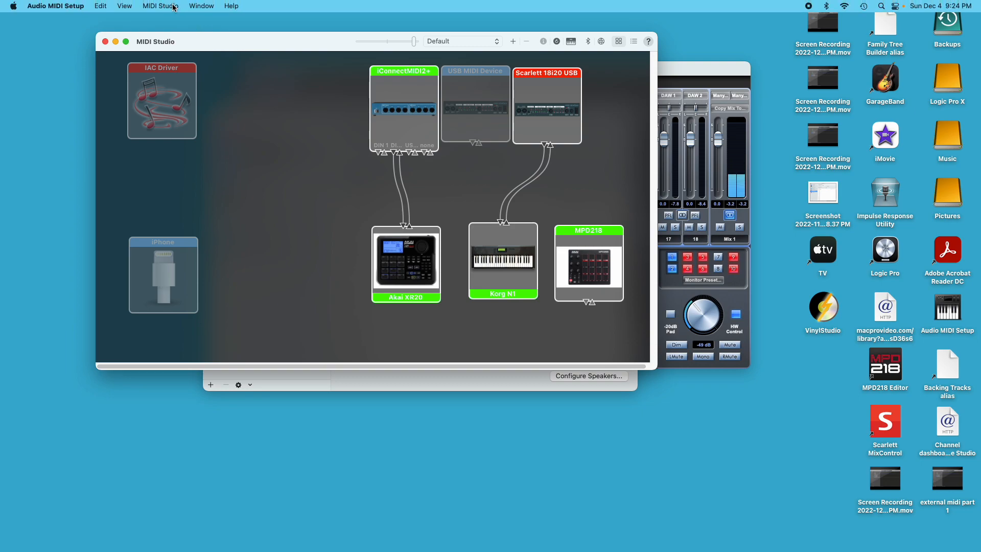
{"action": "left_click", "coordinate": [197, 6]}
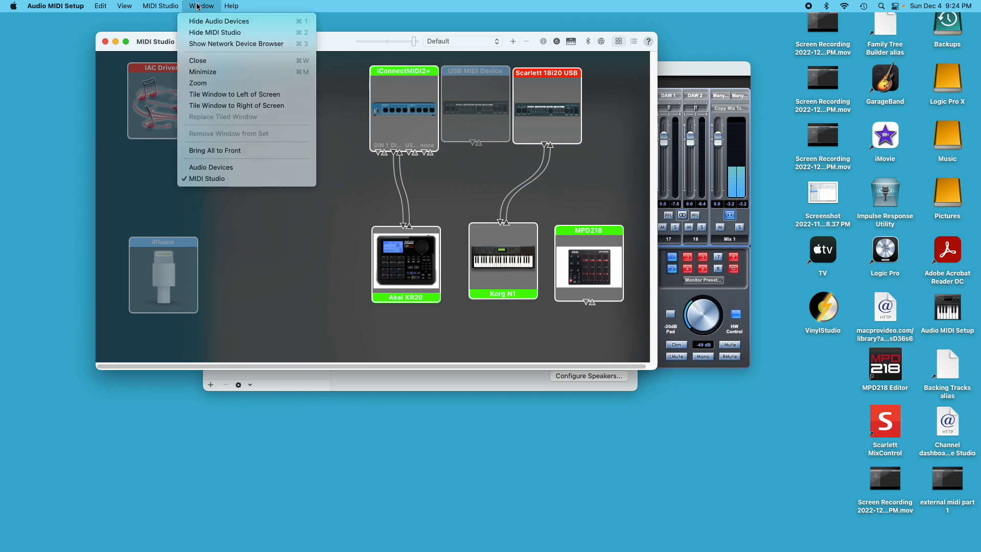
{"action": "left_click", "coordinate": [325, 239]}
{"action": "left_click_drag", "start_coordinate": [299, 41], "coordinate": [344, 219]}
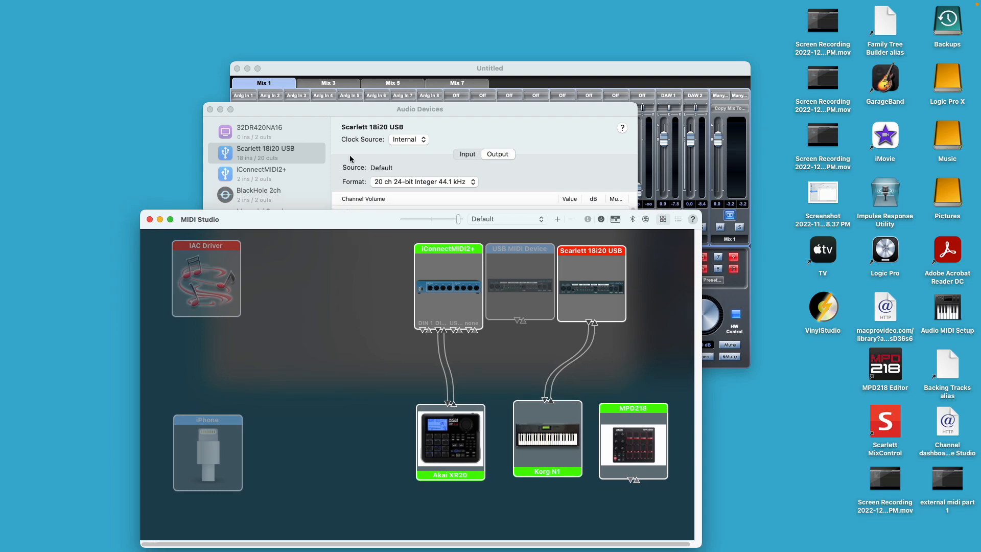
{"action": "left_click_drag", "start_coordinate": [348, 112], "coordinate": [255, 11]}
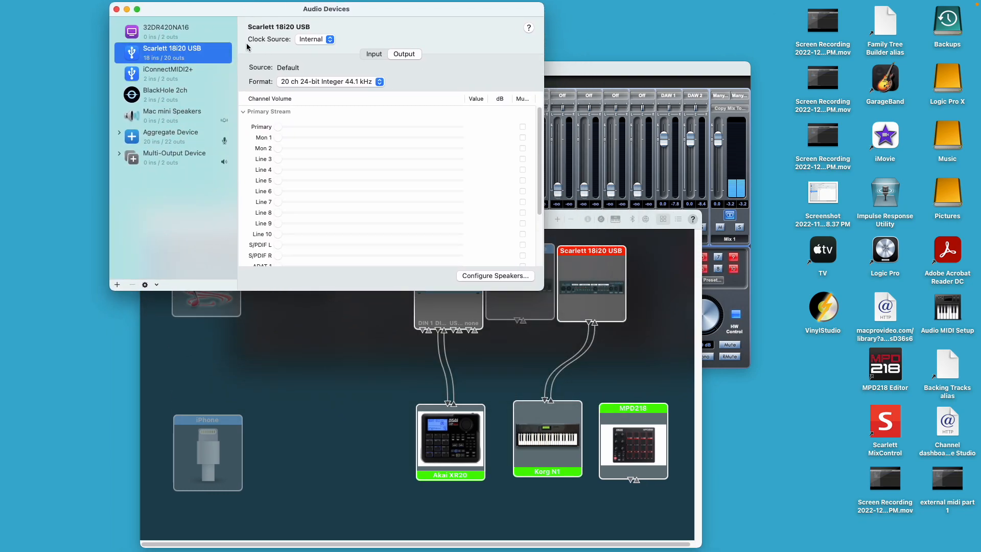
{"action": "left_click", "coordinate": [117, 9]}
{"action": "left_click_drag", "start_coordinate": [302, 221], "coordinate": [347, 57]}
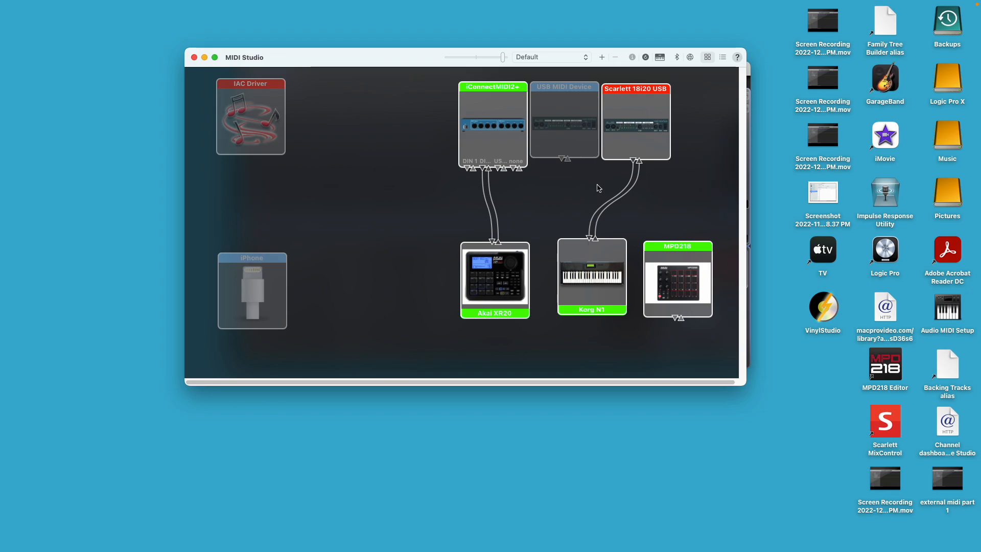
Step: Delete the cables joining the Korg N1 to the Scarlett 18i20 USB and the Akai XR20 to the iConnectMIDI2+
{"action": "left_click_drag", "start_coordinate": [598, 187], "coordinate": [662, 214]}
{"action": "key", "text": "BackSpace"}
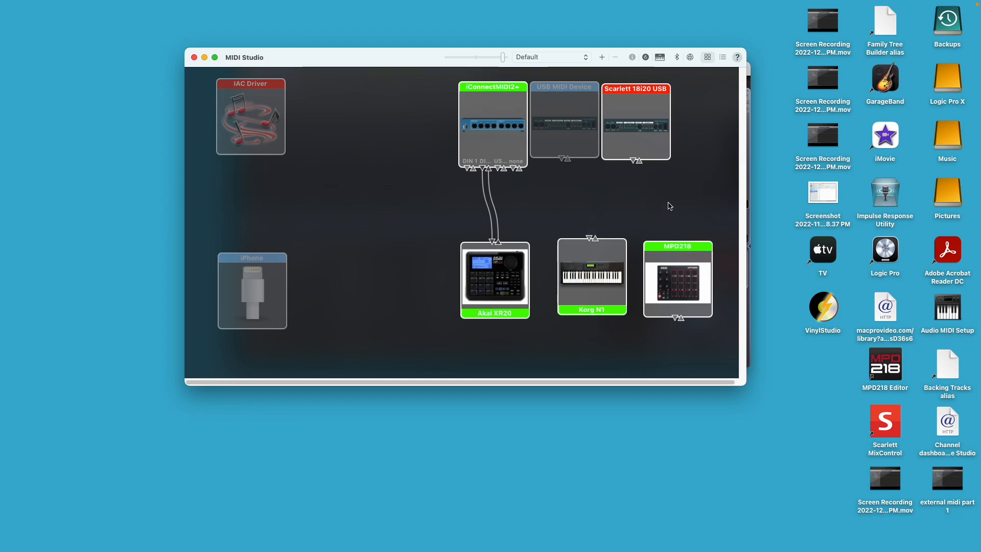
{"action": "left_click_drag", "start_coordinate": [460, 193], "coordinate": [532, 209]}
{"action": "key", "text": "BackSpace"}
Step: Connect both MIDI ports of the Korg N1 to the matching ports of the Scarlett 18i20 USB and test the setup
{"action": "left_click", "coordinate": [592, 251]}
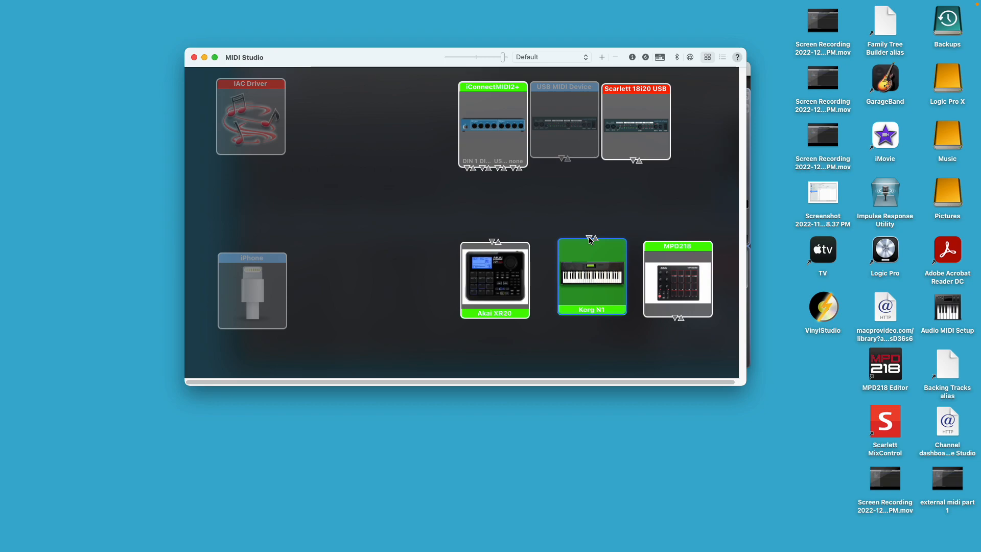
{"action": "left_click_drag", "start_coordinate": [589, 239], "coordinate": [633, 162]}
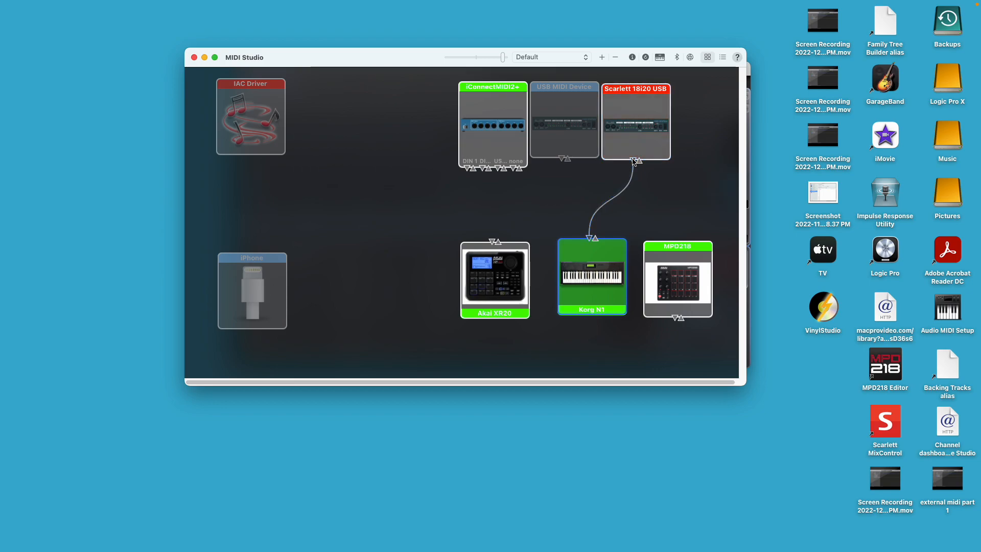
{"action": "left_click", "coordinate": [595, 240]}
{"action": "left_click_drag", "start_coordinate": [596, 238], "coordinate": [640, 161]}
{"action": "left_click", "coordinate": [660, 57]}
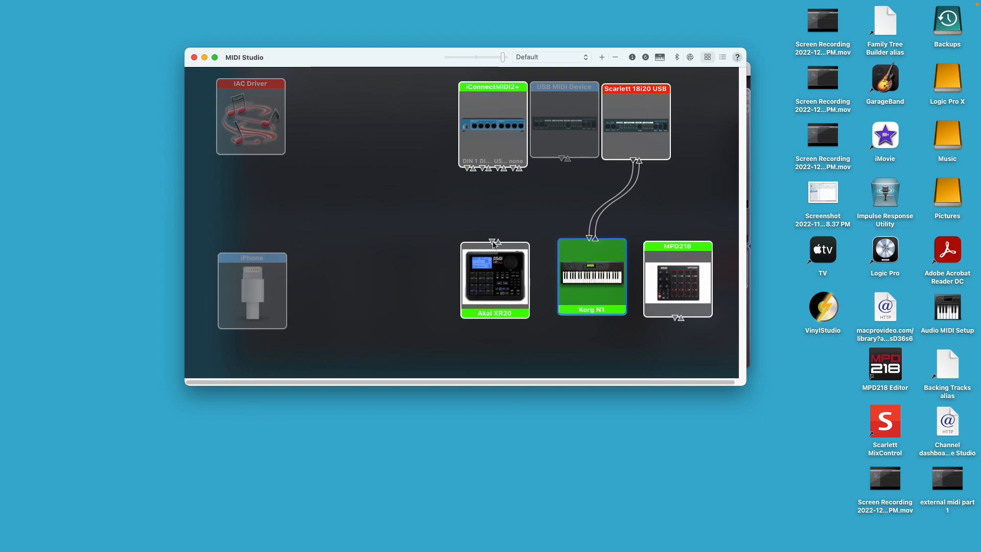
Step: Connect both Akai XR20 ports to the DIN 1 ports of the iConnectMIDI2+ and test the setup
{"action": "left_click_drag", "start_coordinate": [495, 245], "coordinate": [467, 170]}
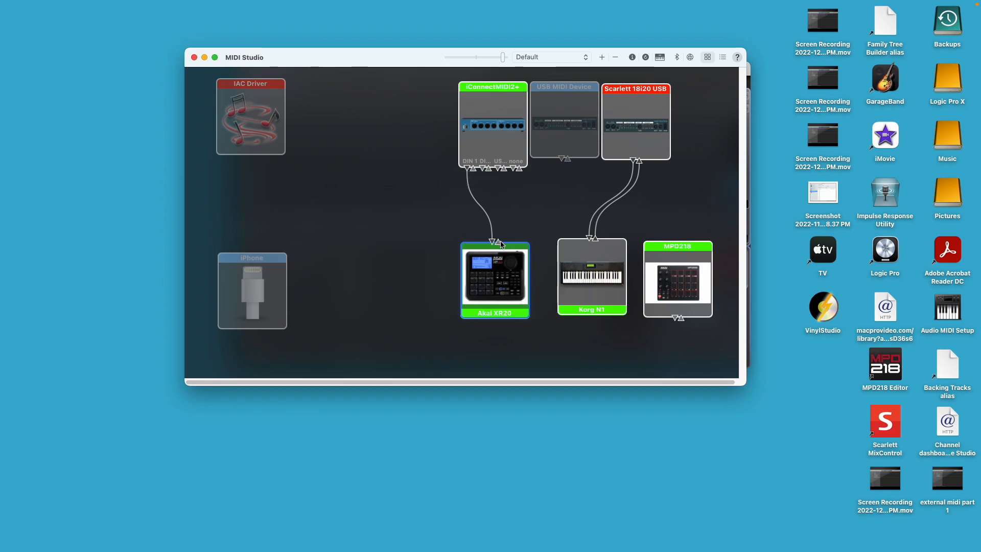
{"action": "left_click_drag", "start_coordinate": [499, 245], "coordinate": [475, 171]}
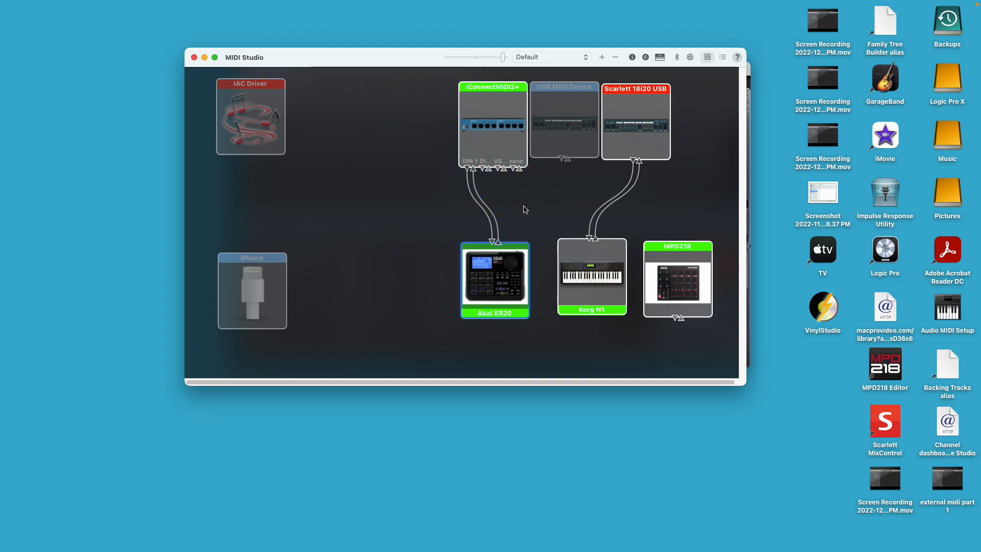
{"action": "left_click", "coordinate": [511, 147]}
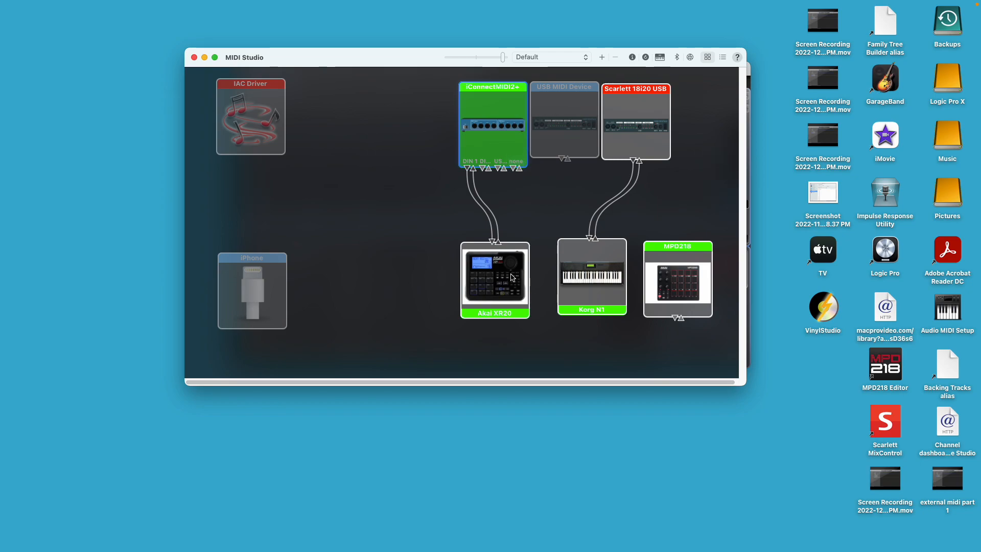
{"action": "left_click", "coordinate": [521, 254]}
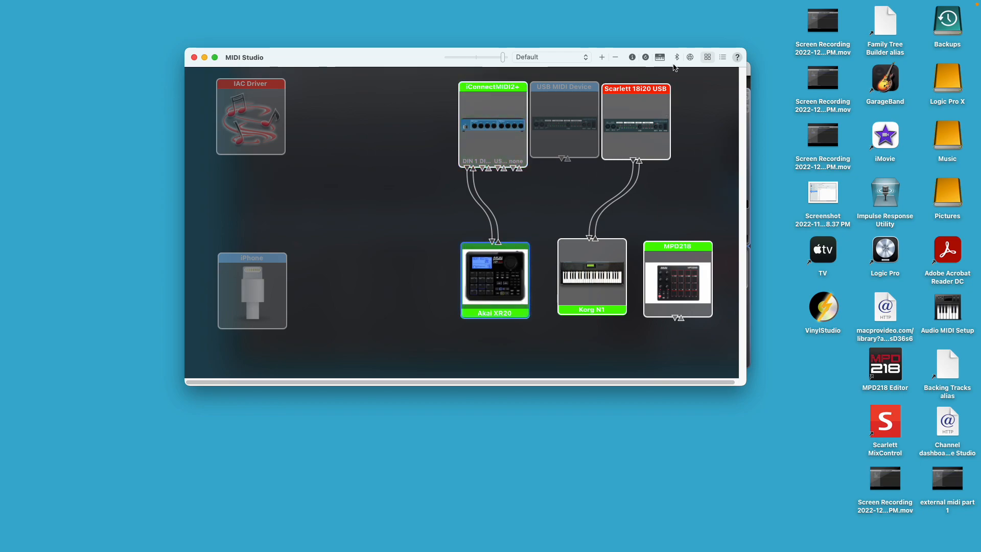
{"action": "left_click", "coordinate": [660, 57]}
{"action": "left_click", "coordinate": [473, 172]}
Step: Leave test mode and delete both cables between the Akai XR20 and the DIN 1 ports of the iConnectMIDI2+
{"action": "left_click_drag", "start_coordinate": [467, 195], "coordinate": [517, 216]}
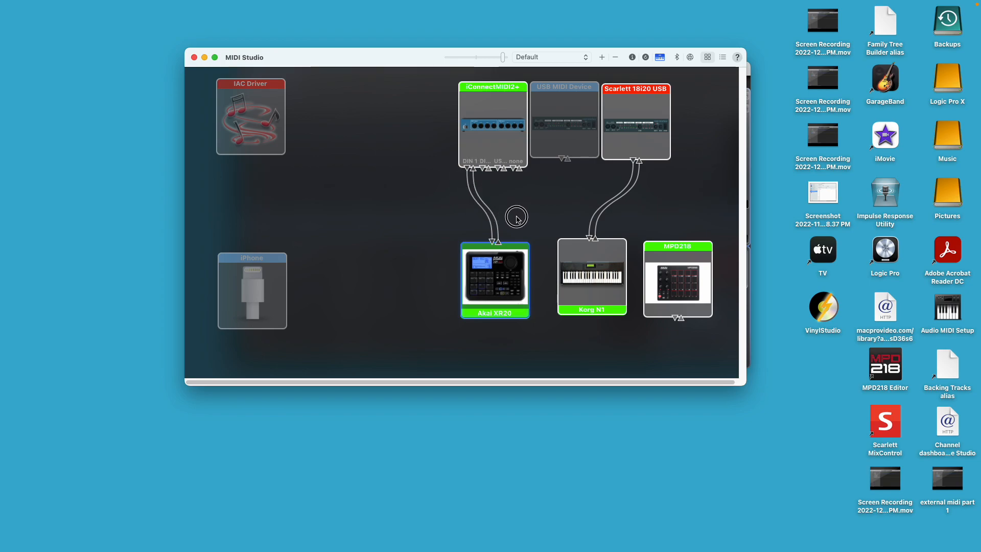
{"action": "left_click_drag", "start_coordinate": [470, 195], "coordinate": [512, 212]}
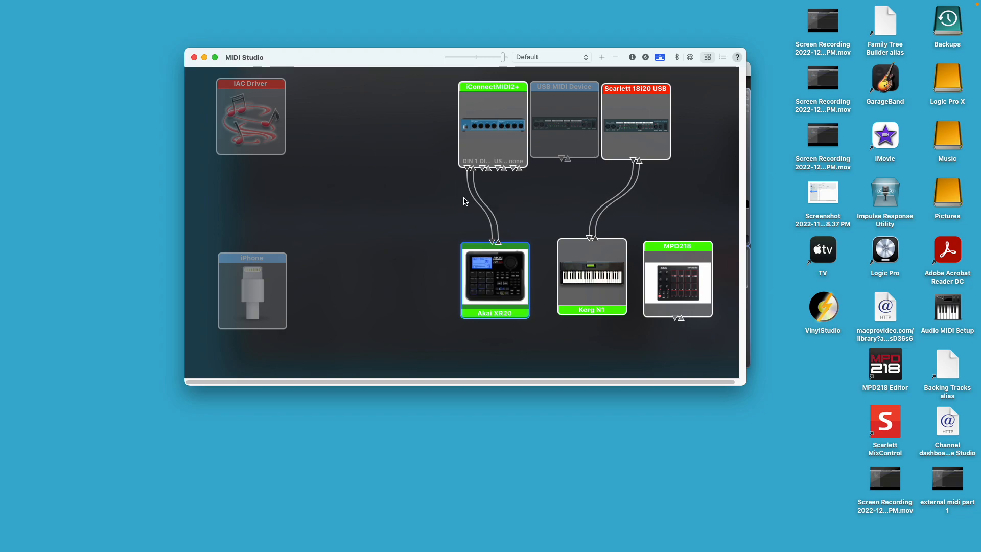
{"action": "left_click", "coordinate": [661, 57]}
{"action": "left_click_drag", "start_coordinate": [471, 199], "coordinate": [522, 215]}
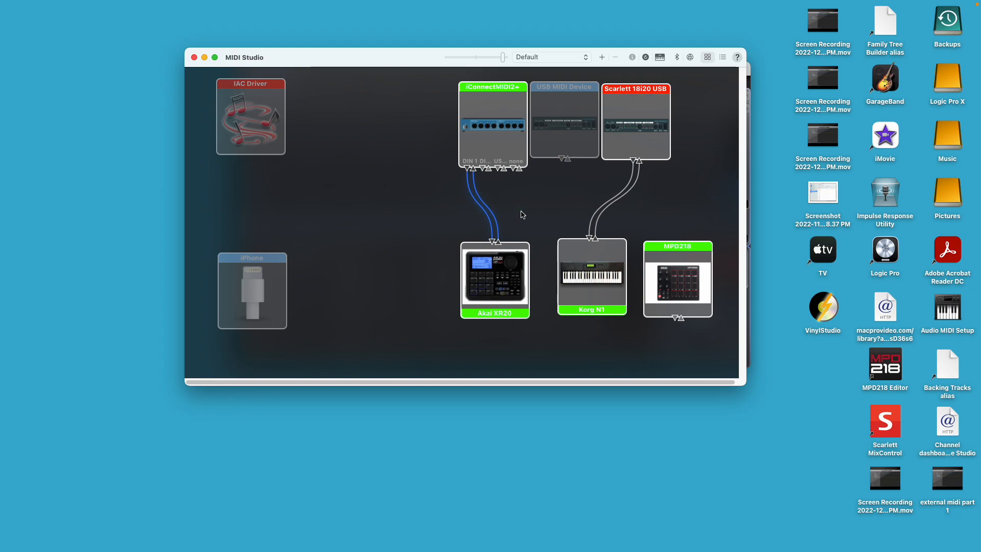
{"action": "key", "text": "Delete"}
Step: Connect both Akai XR20 ports to the second port pair of the iConnectMIDI2+, test the setup, and leave test mode
{"action": "left_click_drag", "start_coordinate": [494, 242], "coordinate": [484, 170]}
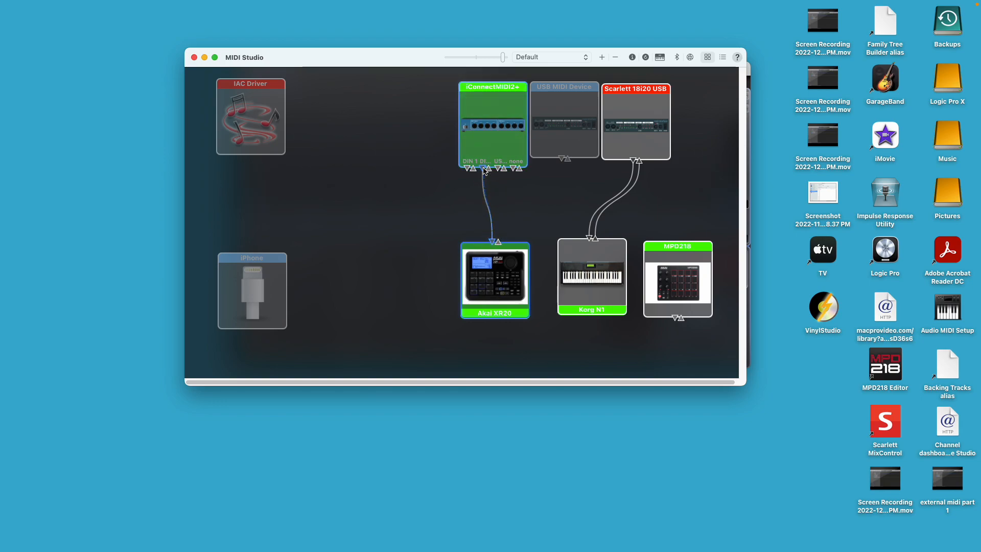
{"action": "left_click_drag", "start_coordinate": [500, 244], "coordinate": [489, 172]}
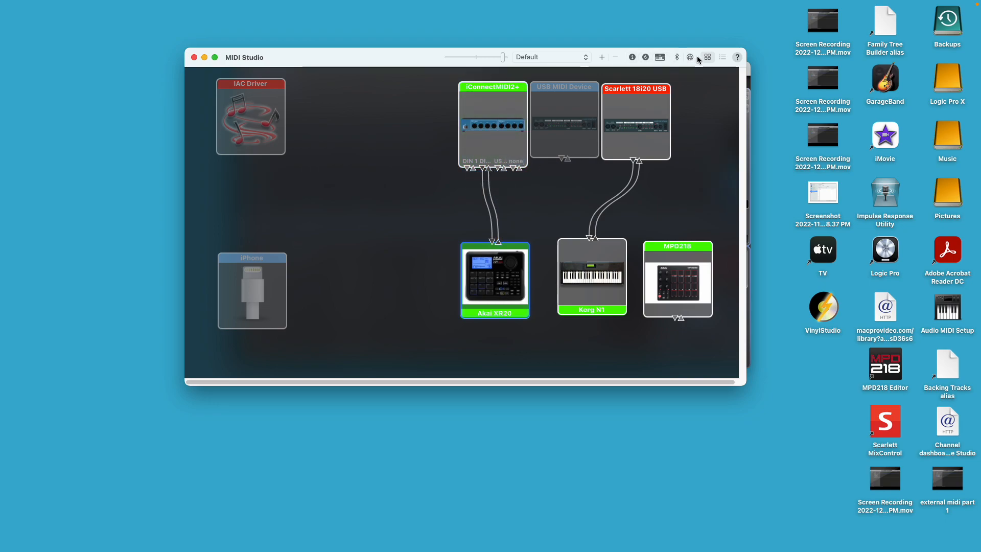
{"action": "left_click", "coordinate": [659, 57]}
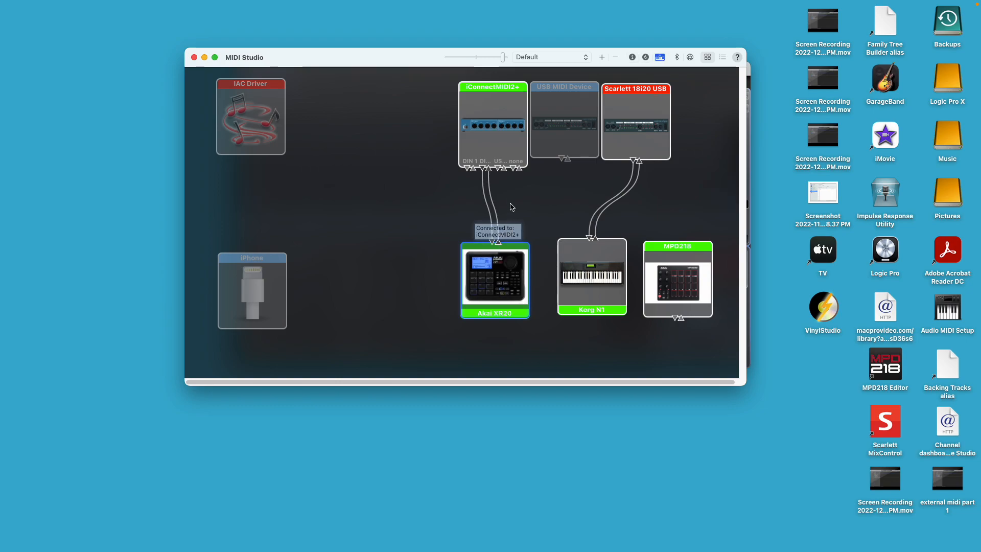
{"action": "mouse_move", "coordinate": [489, 176]}
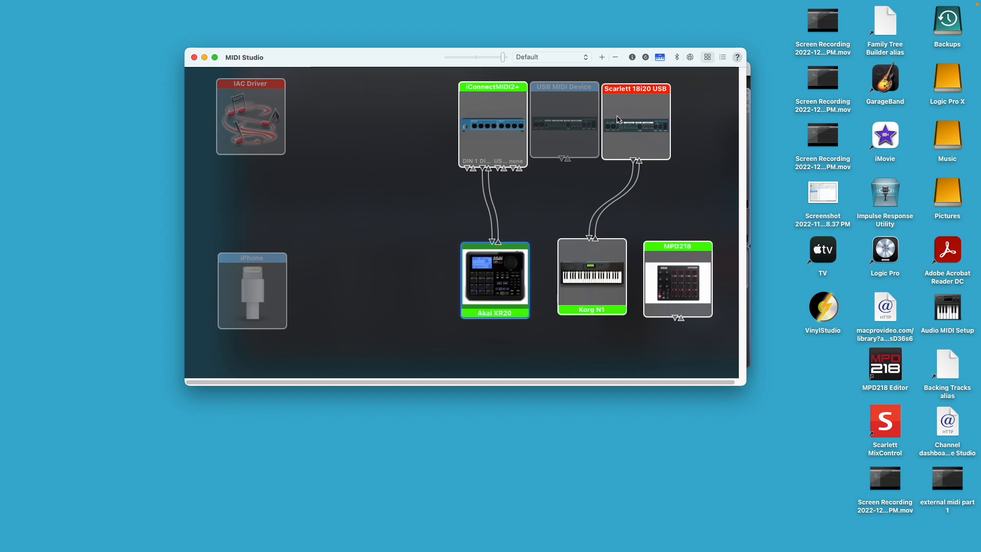
{"action": "left_click", "coordinate": [660, 56]}
Step: Open the Korg N1's properties to examine its transmit and receive settings
{"action": "left_click", "coordinate": [566, 249]}
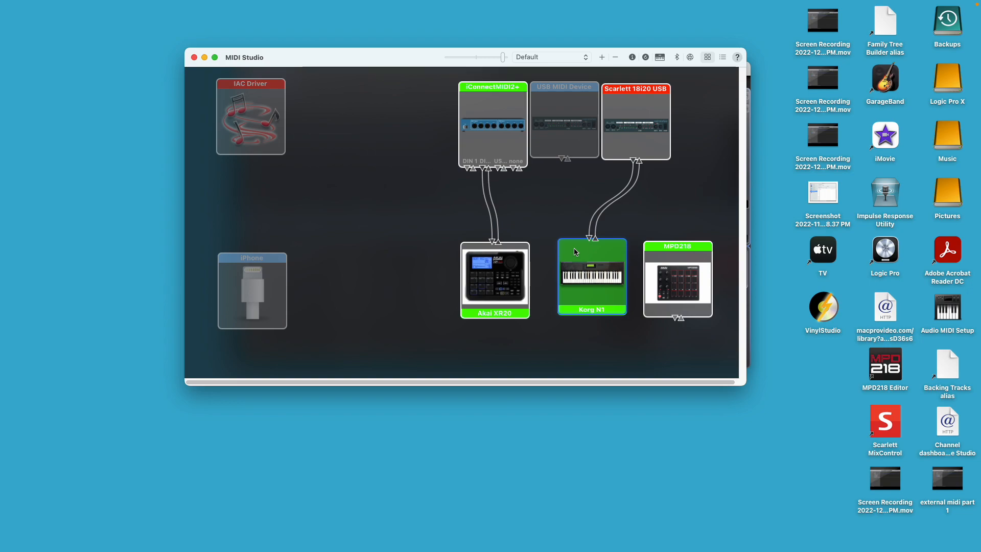
{"action": "double_click", "coordinate": [575, 251]}
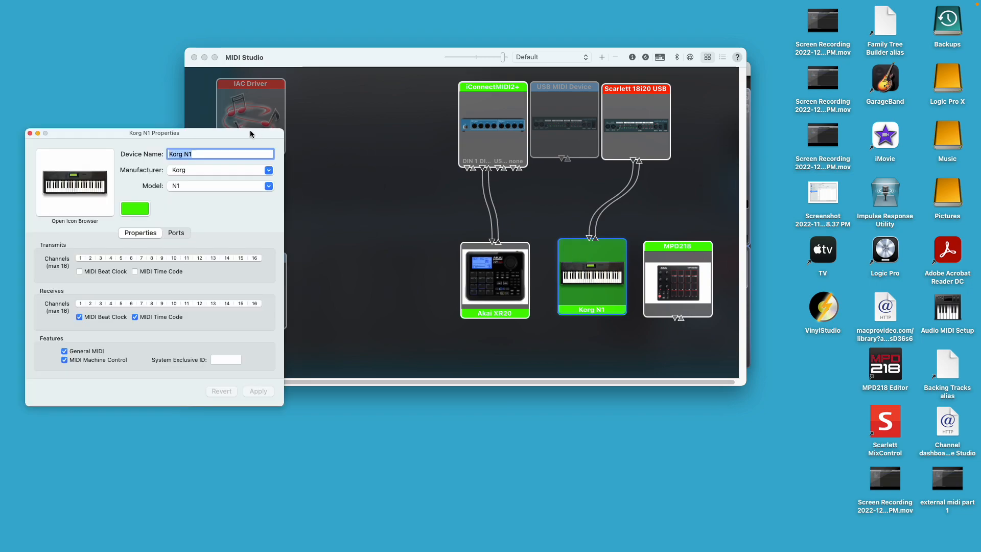
{"action": "left_click_drag", "start_coordinate": [252, 134], "coordinate": [532, 107]}
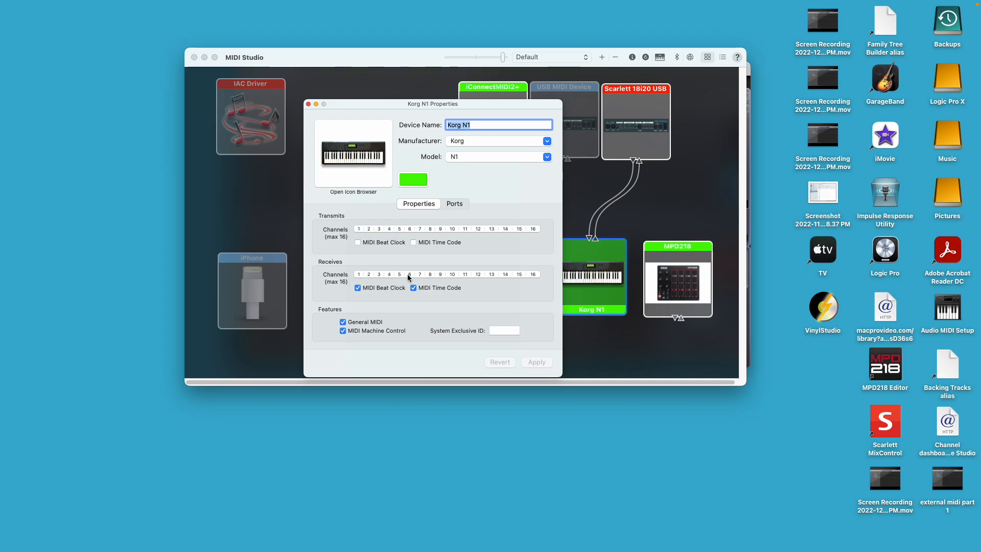
Step: Try toggling the Korg N1's transmit channels 1 to 7, restore them all, apply, and close its properties
{"action": "left_click", "coordinate": [359, 229]}
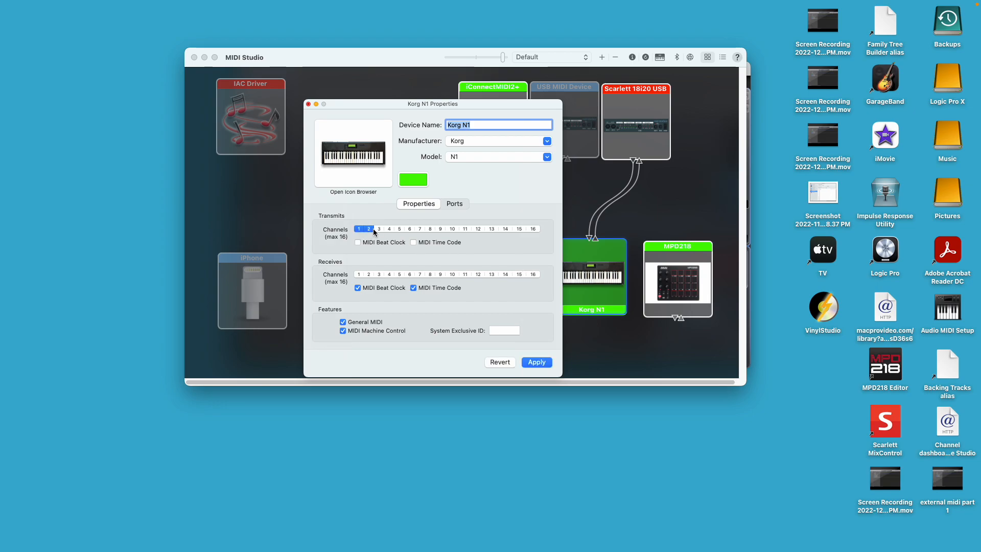
{"action": "left_click", "coordinate": [378, 229]}
{"action": "left_click", "coordinate": [389, 229]}
{"action": "left_click", "coordinate": [399, 229]}
{"action": "left_click", "coordinate": [410, 228]}
{"action": "left_click", "coordinate": [421, 228]}
{"action": "left_click", "coordinate": [410, 229]}
{"action": "left_click", "coordinate": [402, 230]}
{"action": "left_click", "coordinate": [369, 229]}
{"action": "left_click", "coordinate": [359, 230]}
{"action": "left_click", "coordinate": [535, 364]}
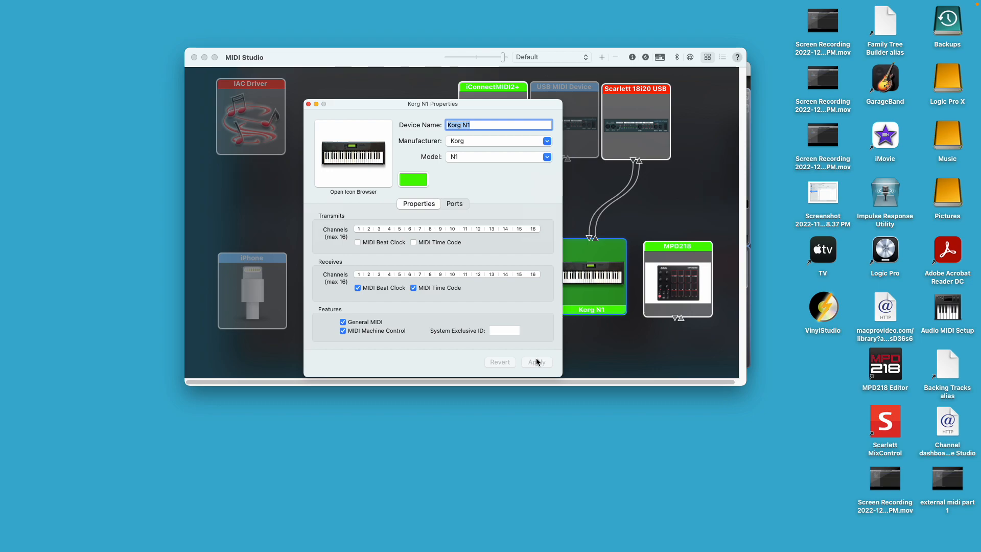
{"action": "left_click", "coordinate": [309, 104]}
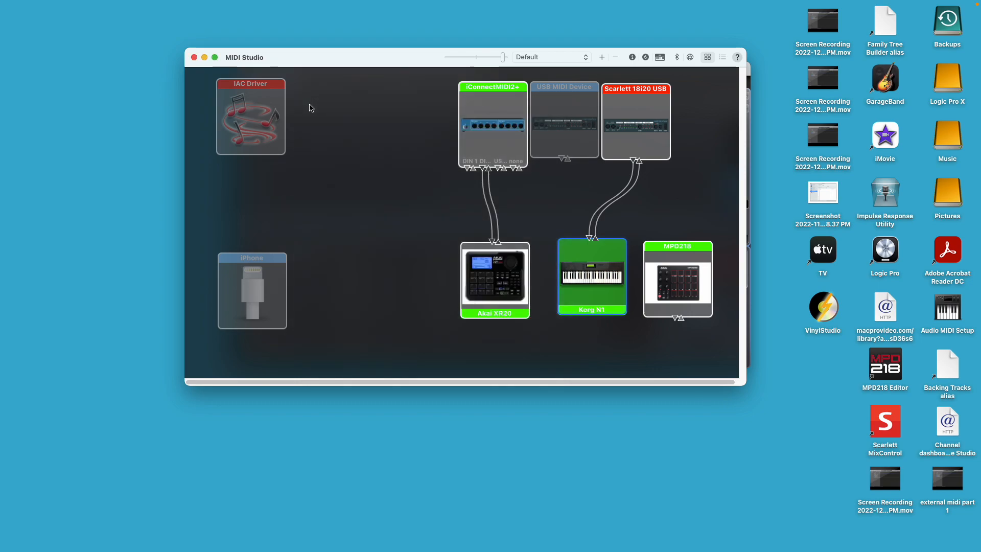
Step: Enable transmitting MIDI Beat Clock and MIDI Time Code in the Akai XR20's properties, apply, and close them
{"action": "left_click", "coordinate": [519, 249]}
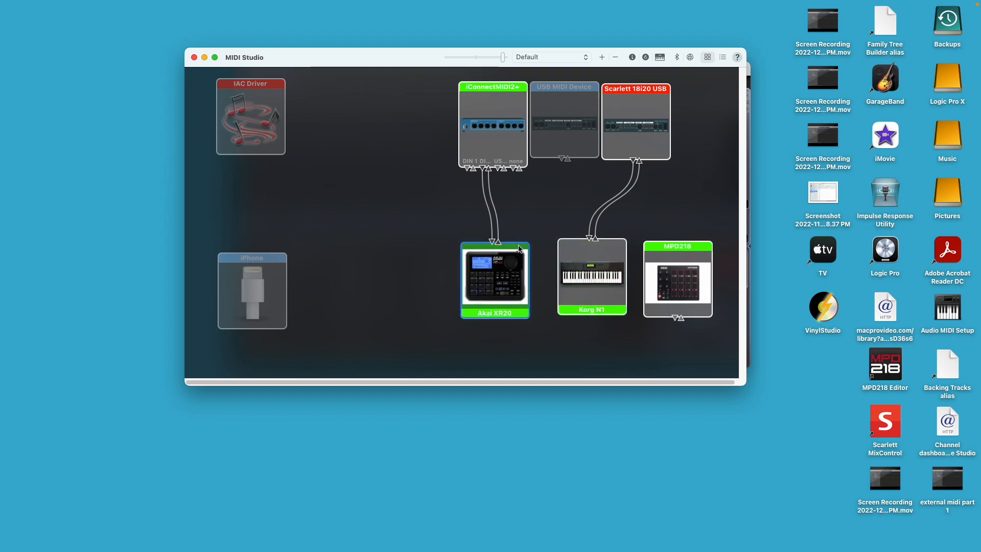
{"action": "double_click", "coordinate": [518, 248]}
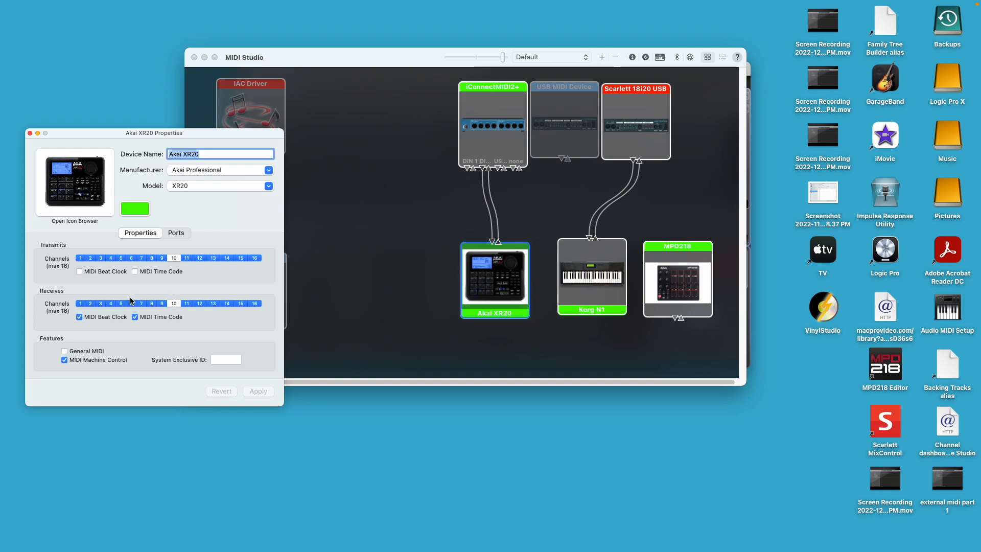
{"action": "left_click", "coordinate": [79, 271]}
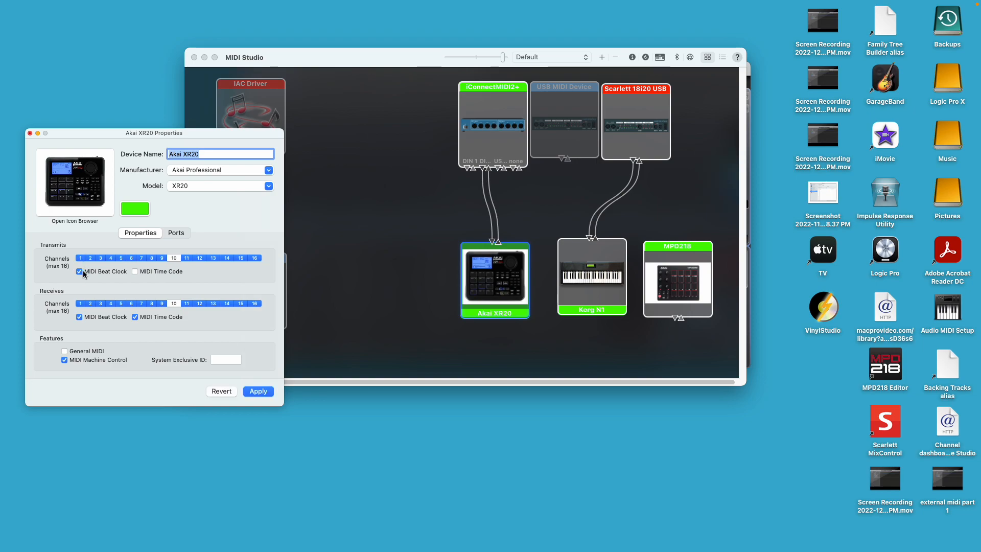
{"action": "left_click", "coordinate": [136, 271]}
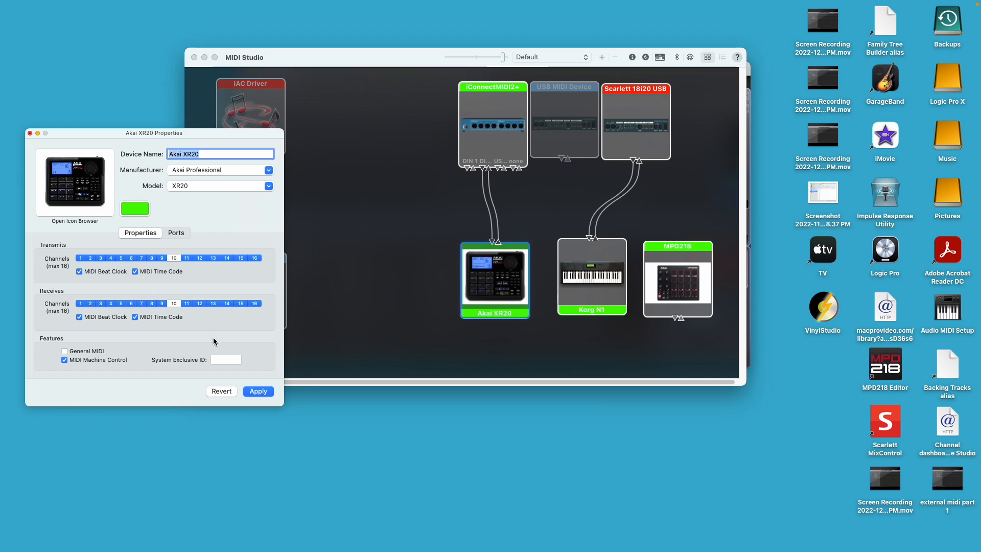
{"action": "left_click", "coordinate": [252, 392]}
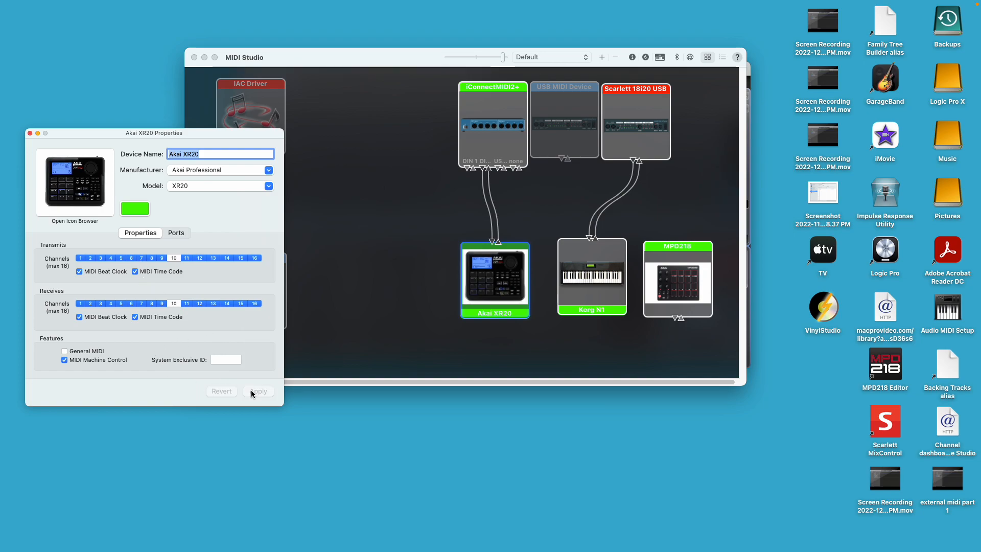
{"action": "left_click", "coordinate": [30, 132]}
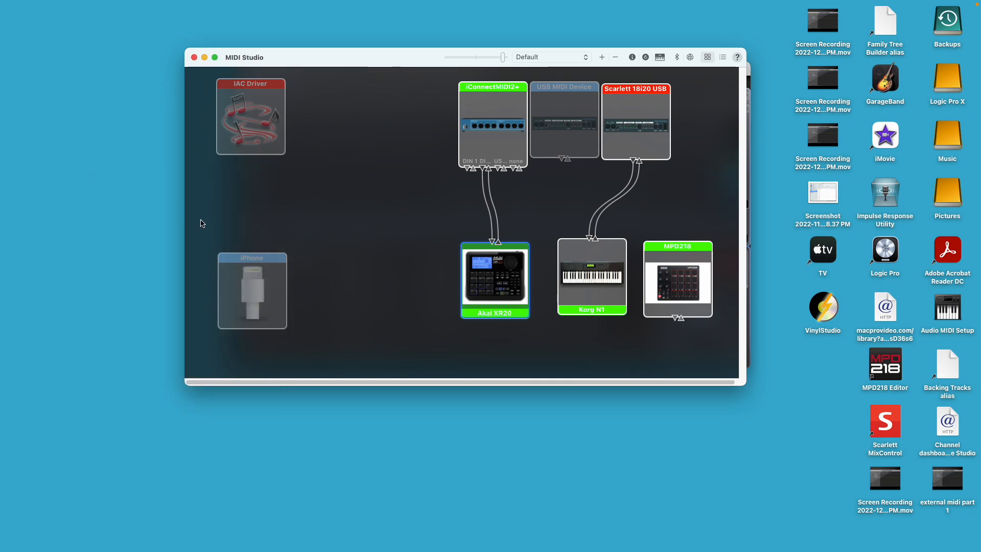